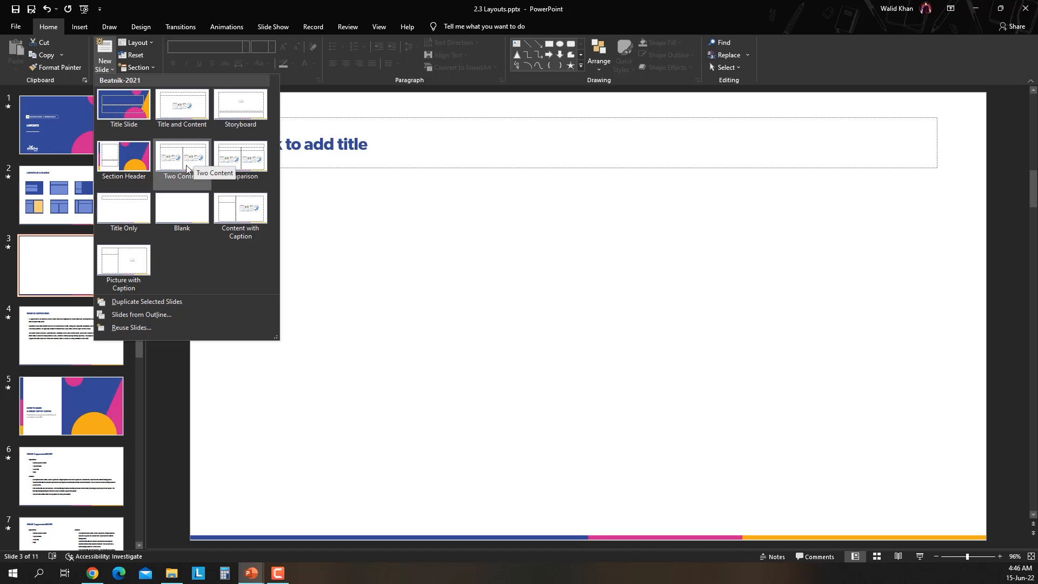
Add a new slide with the Title Slide layout after slide 3
{"action": "left_click", "coordinate": [128, 108]}
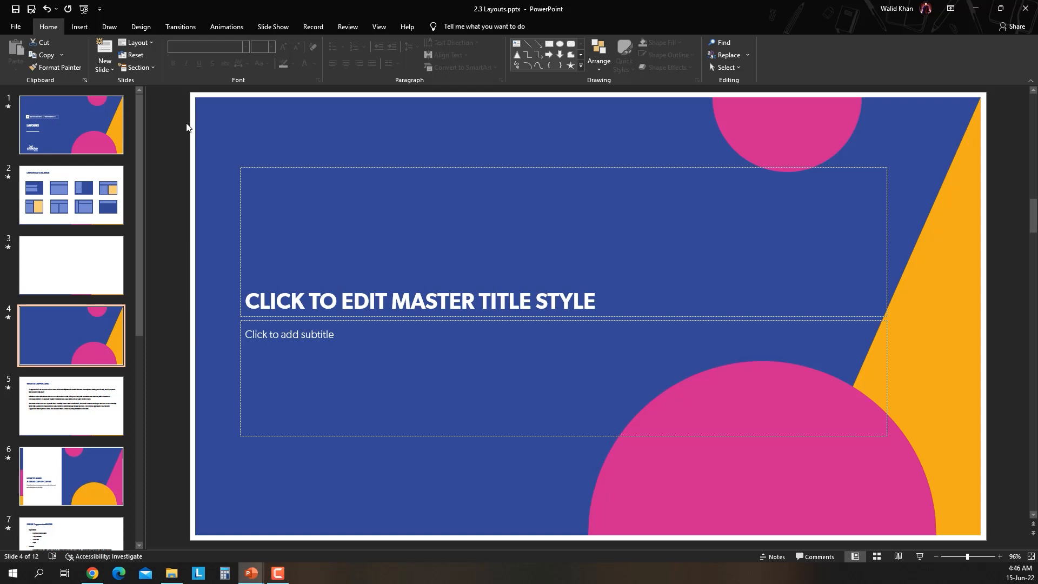
{"action": "left_click", "coordinate": [141, 27]}
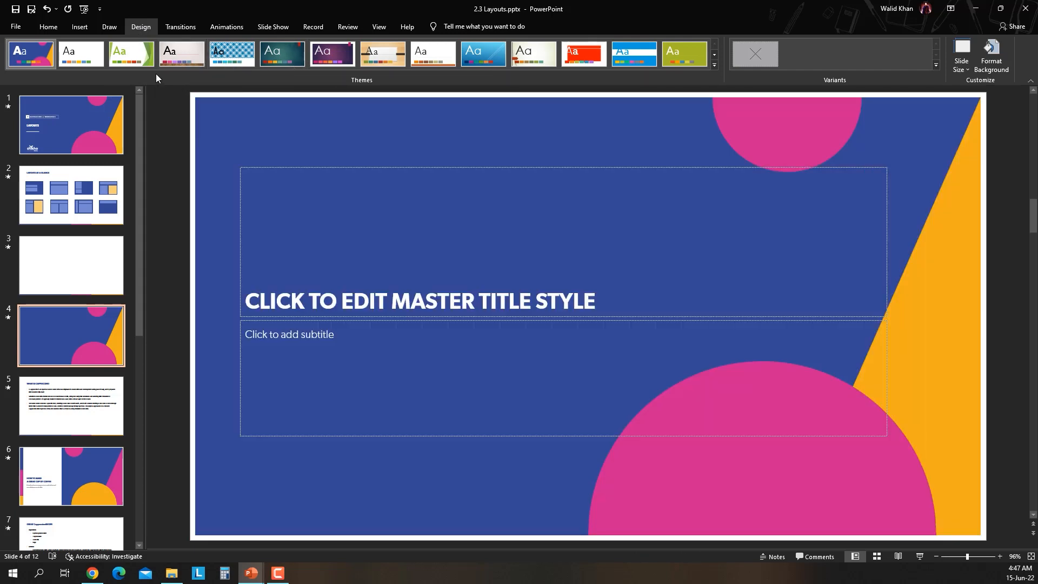
{"action": "left_click", "coordinate": [56, 30]}
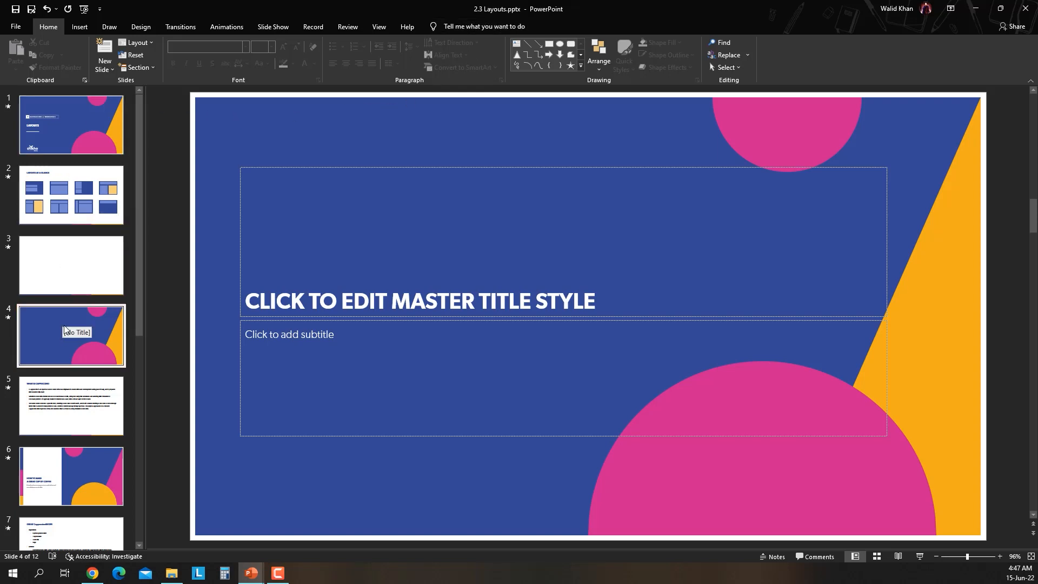
Change the layout of the empty slide 3 to Two Content
{"action": "left_click", "coordinate": [71, 265]}
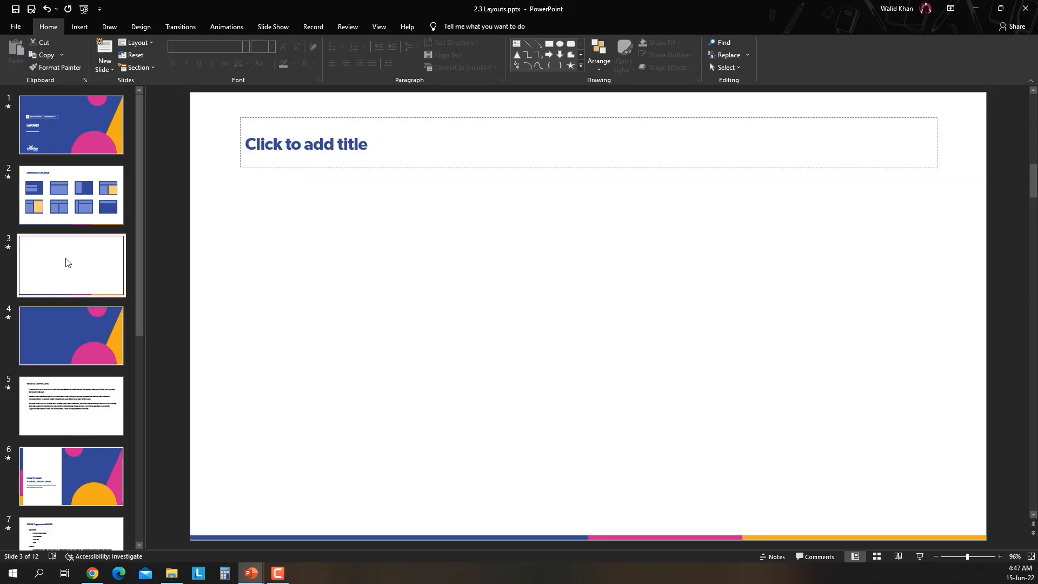
{"action": "right_click", "coordinate": [66, 255]}
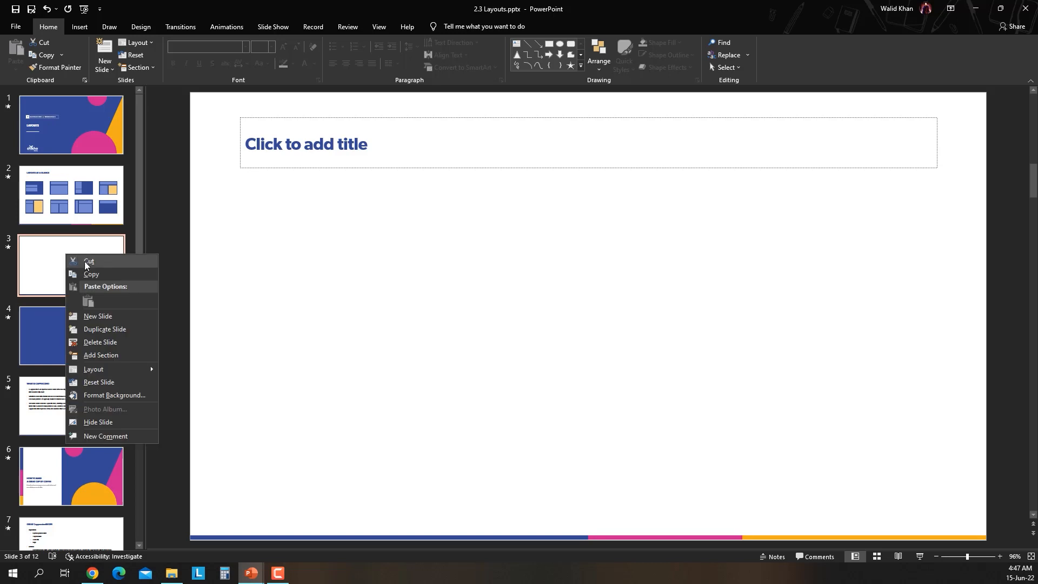
{"action": "mouse_move", "coordinate": [119, 368]}
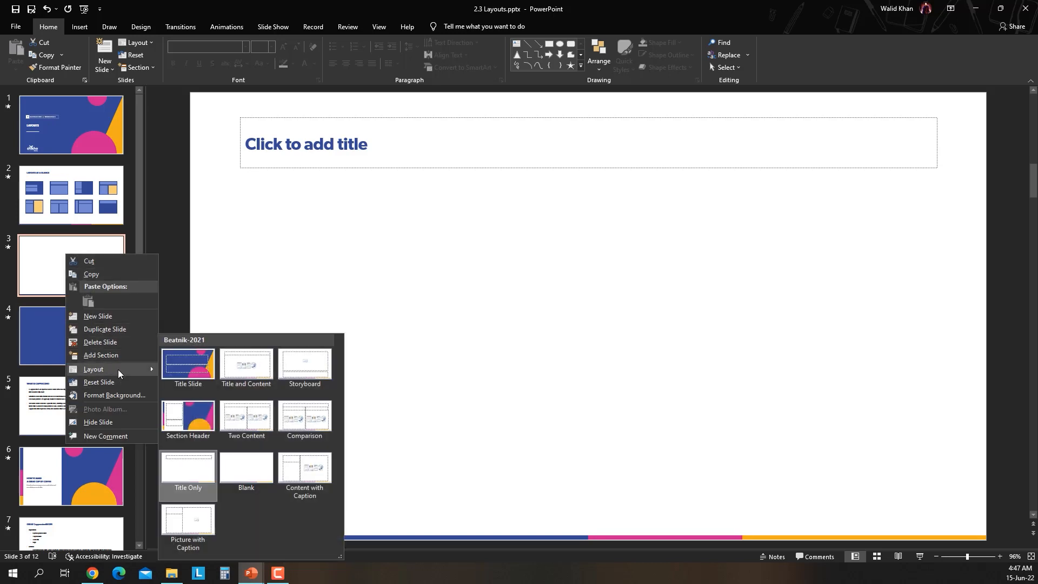
{"action": "left_click", "coordinate": [247, 422]}
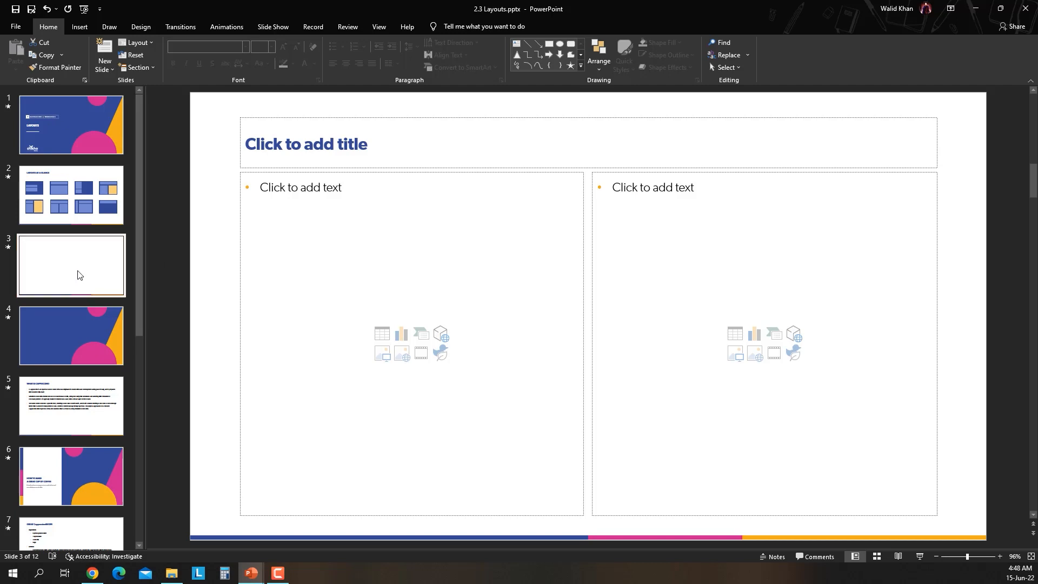
Delete the empty Two Content slide and the empty Title Slide that follows it
{"action": "key", "text": "Delete"}
{"action": "key", "text": "Delete"}
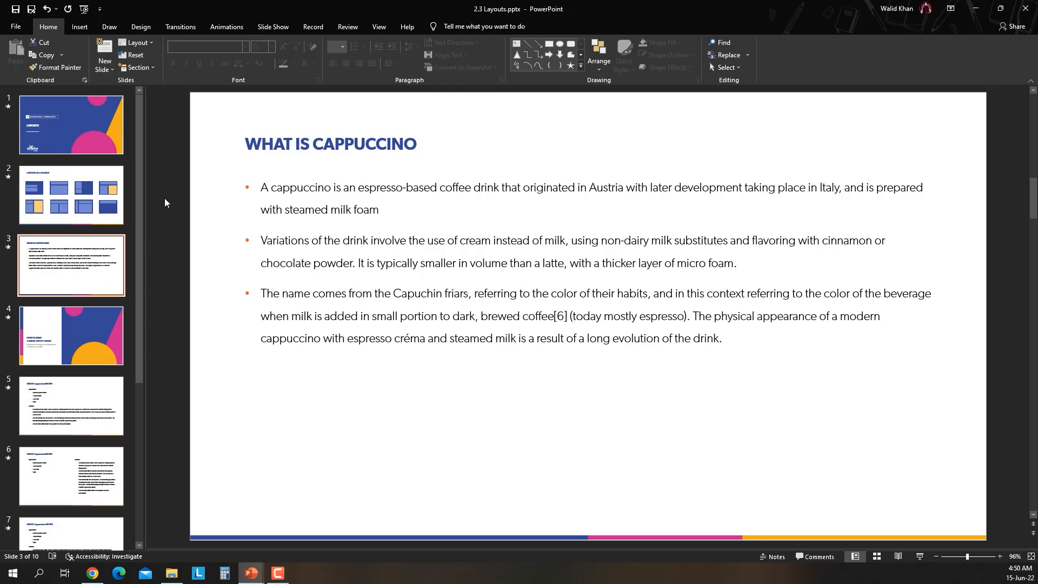
Add a new Title and Content slide after the "What is Cappuccino" slide and title it "THIS IS A TITLE"
{"action": "left_click", "coordinate": [103, 47]}
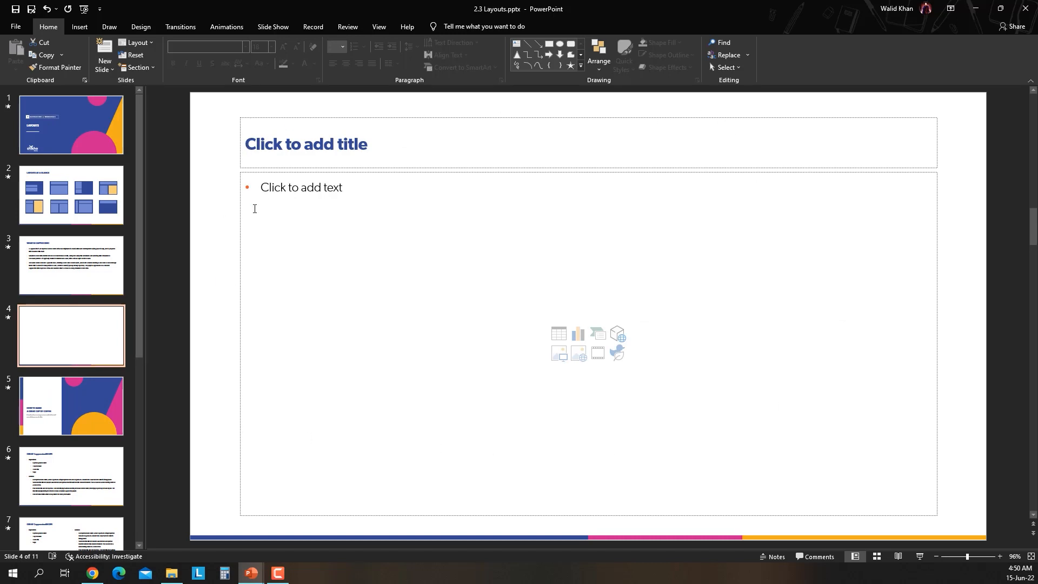
{"action": "left_click", "coordinate": [262, 141]}
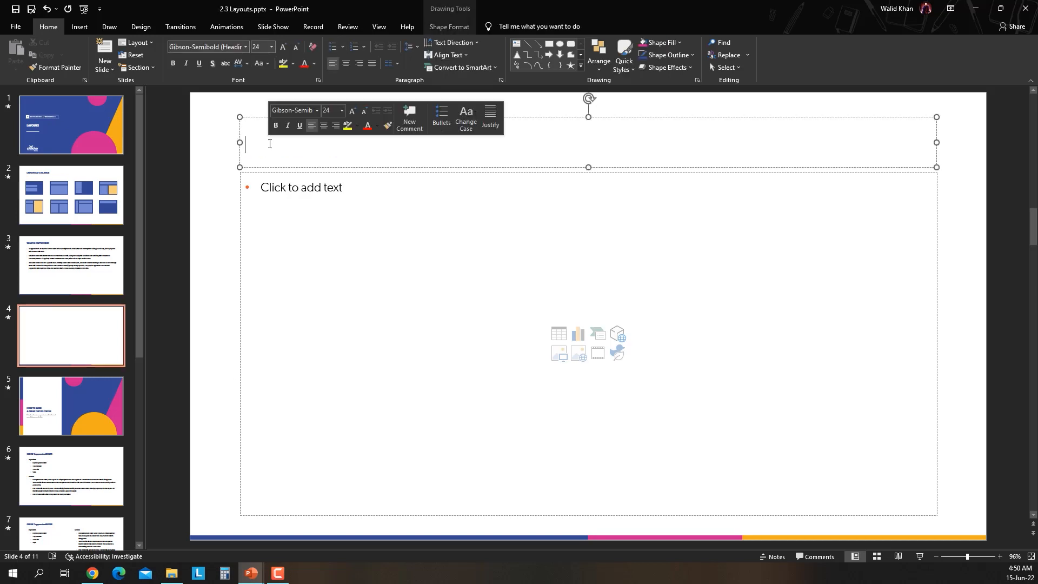
{"action": "type", "text": "THIS"}
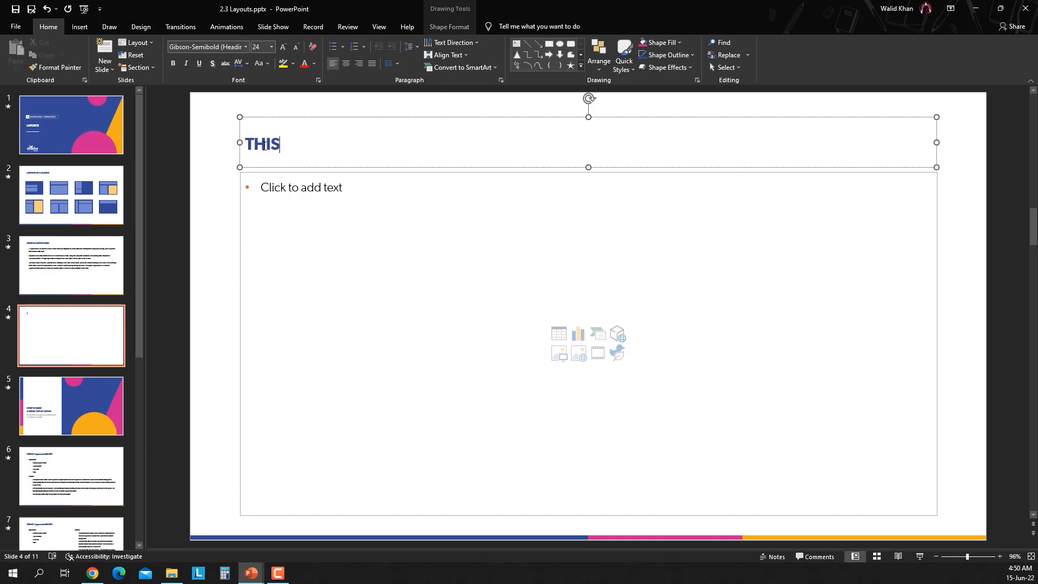
{"action": "type", "text": " IS A TITLE"}
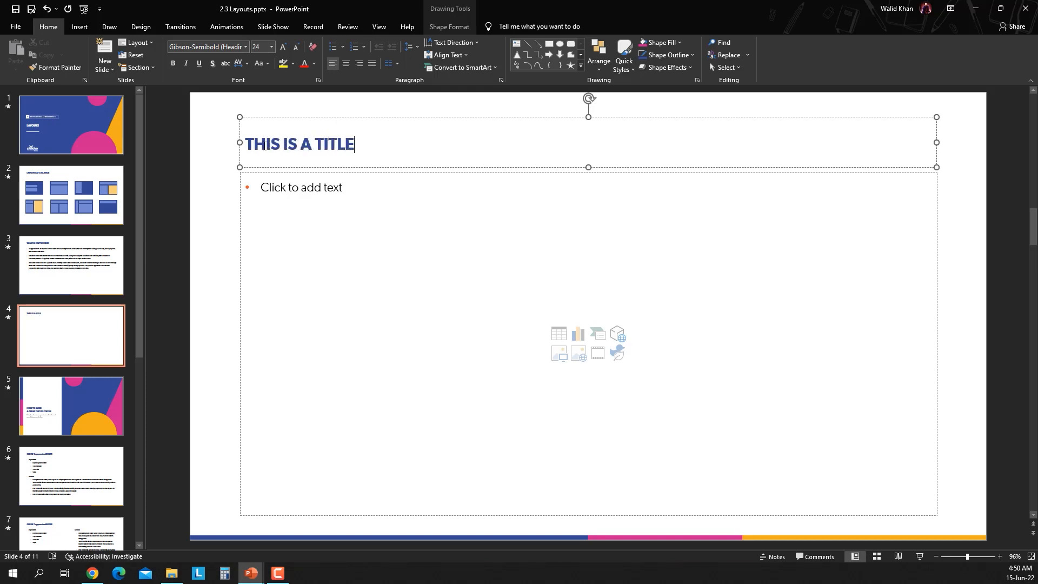
{"action": "left_click", "coordinate": [185, 211]}
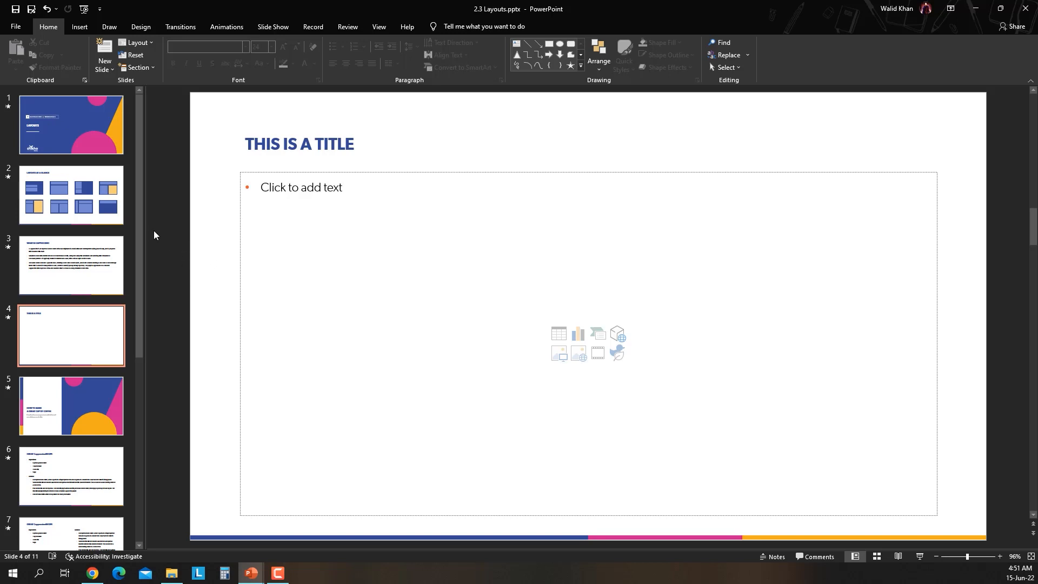
Apply the Section Header layout to the "How to make a great cup of coffee" slide
{"action": "left_click", "coordinate": [64, 409]}
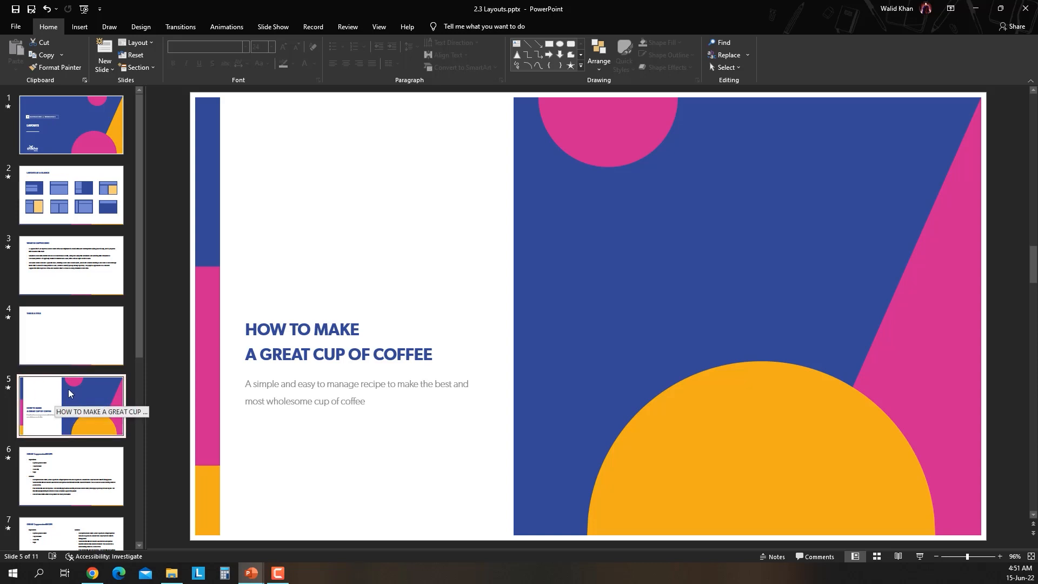
{"action": "right_click", "coordinate": [85, 392]}
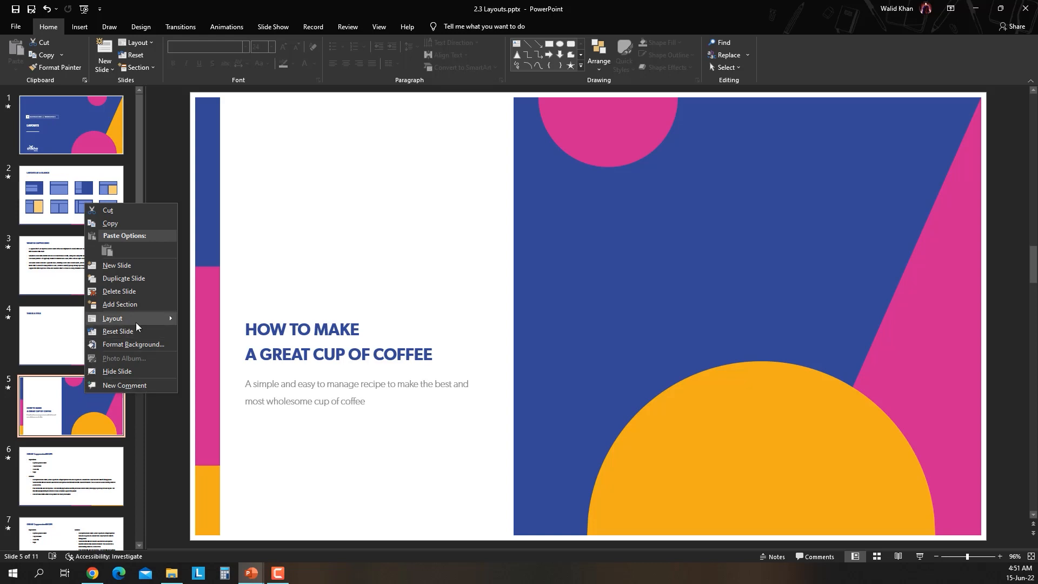
{"action": "mouse_move", "coordinate": [135, 322]}
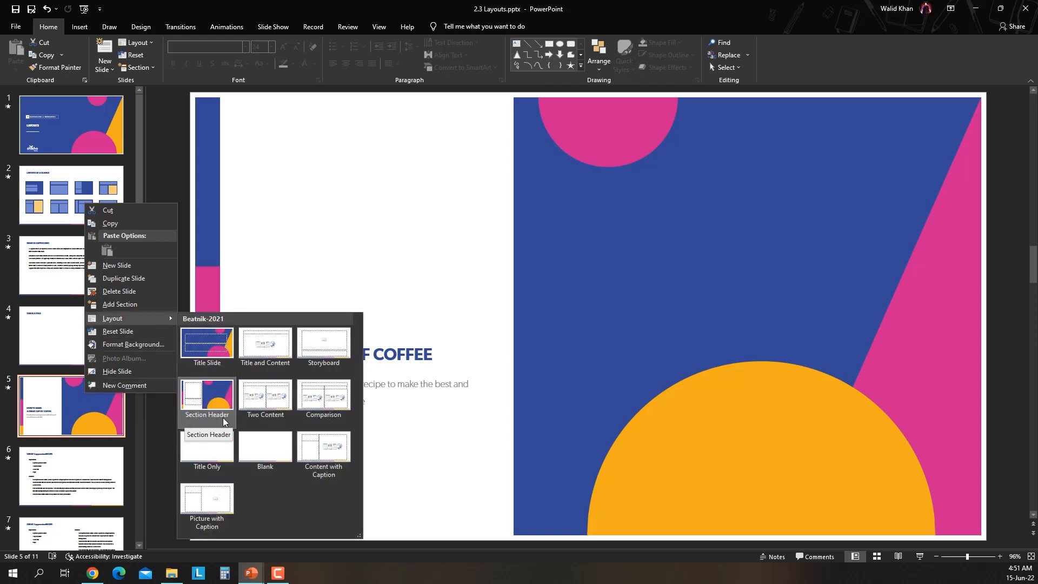
{"action": "left_click", "coordinate": [203, 395]}
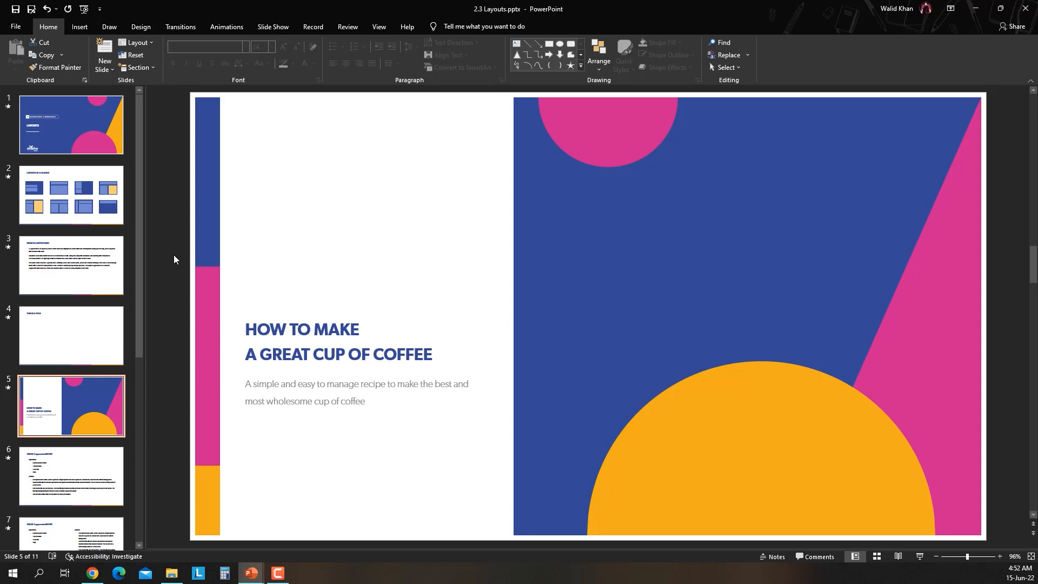
Clear the title and description text from the placeholders on the section header slide
{"action": "left_click", "coordinate": [352, 352]}
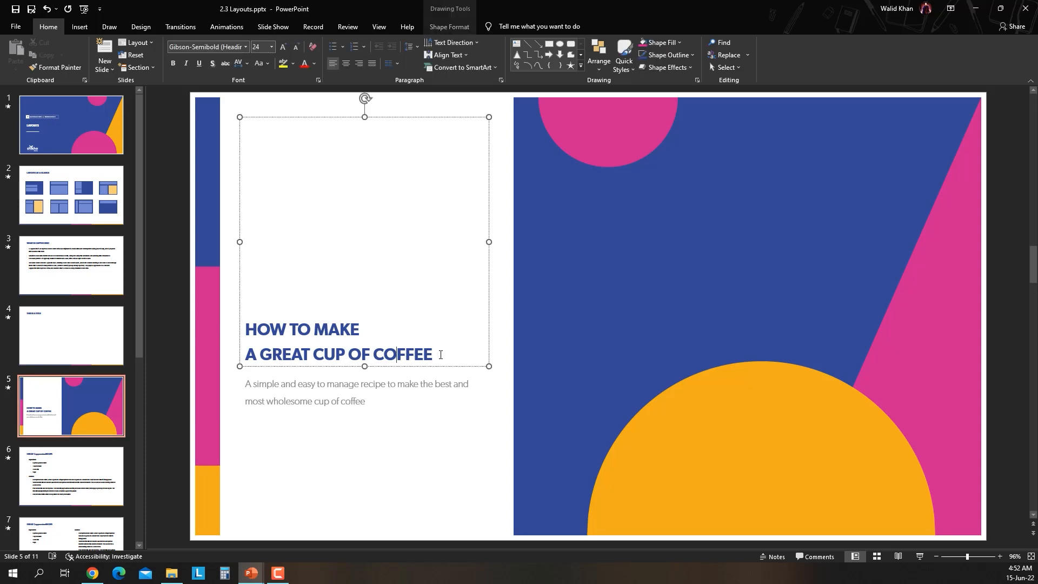
{"action": "left_click_drag", "start_coordinate": [435, 355], "coordinate": [273, 309]}
{"action": "key", "text": "ctrl+x"}
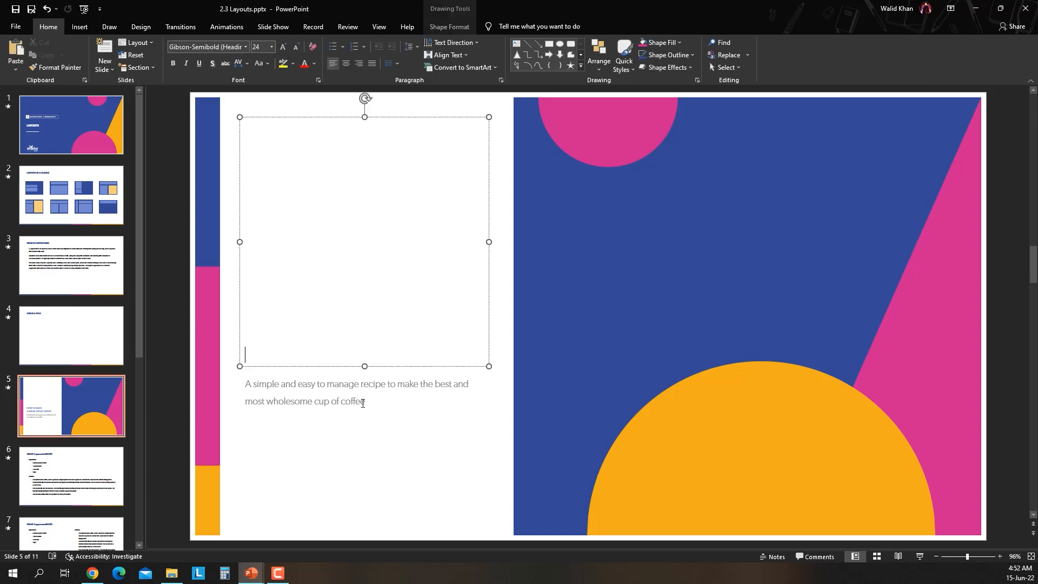
{"action": "left_click", "coordinate": [369, 401]}
{"action": "key", "text": "ctrl+a"}
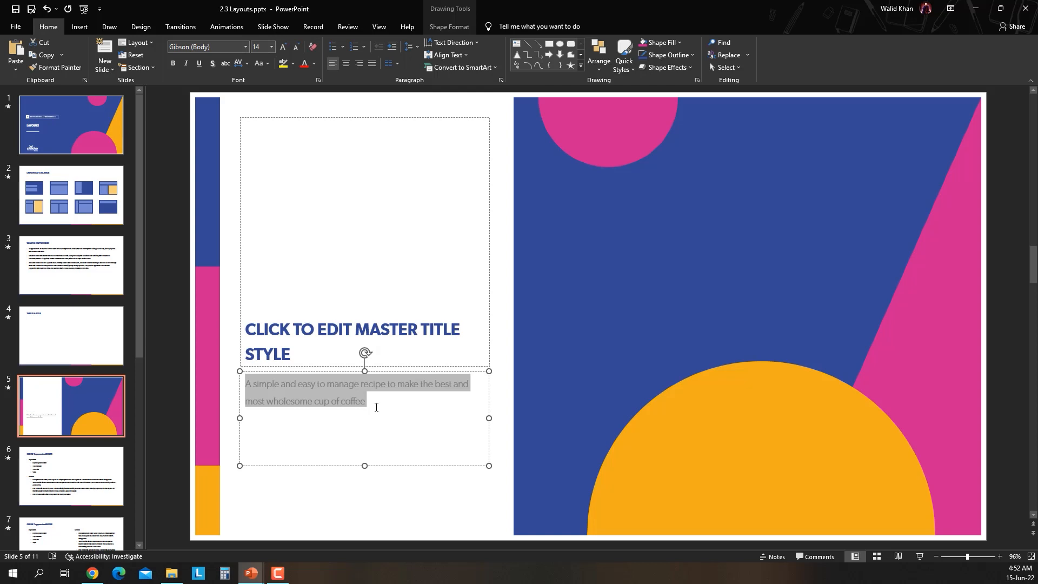
{"action": "key", "text": "BackSpace"}
{"action": "left_click", "coordinate": [194, 406]}
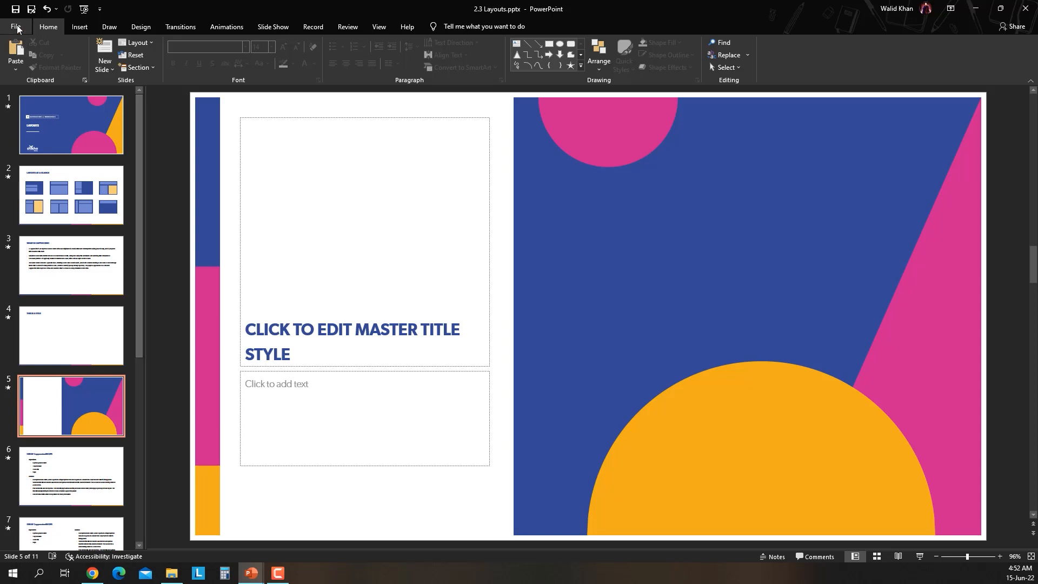
Undo the removal of the title and description text on the section header slide
{"action": "left_click", "coordinate": [47, 10]}
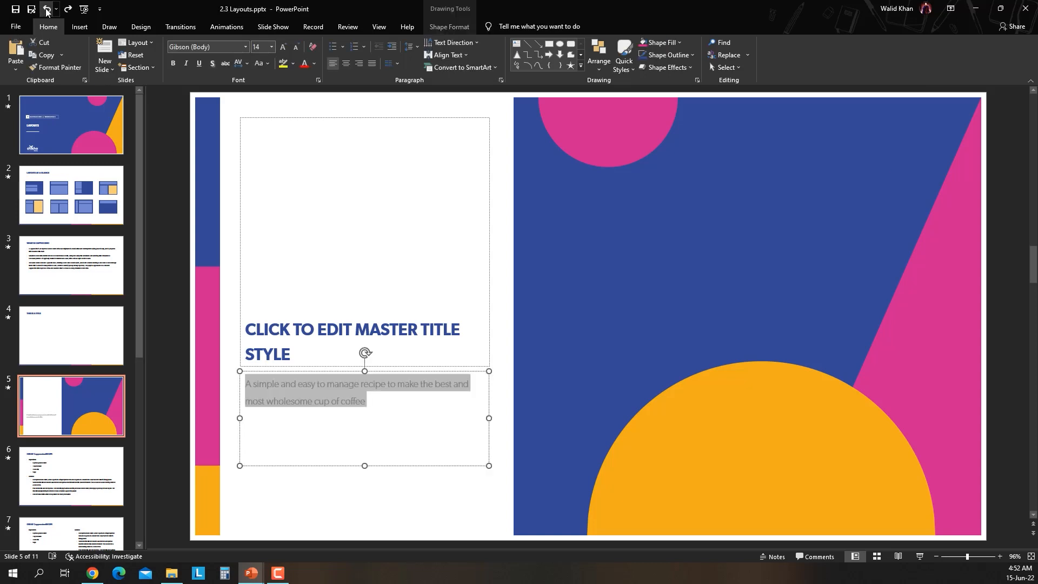
{"action": "left_click", "coordinate": [47, 10]}
{"action": "left_click", "coordinate": [180, 160]}
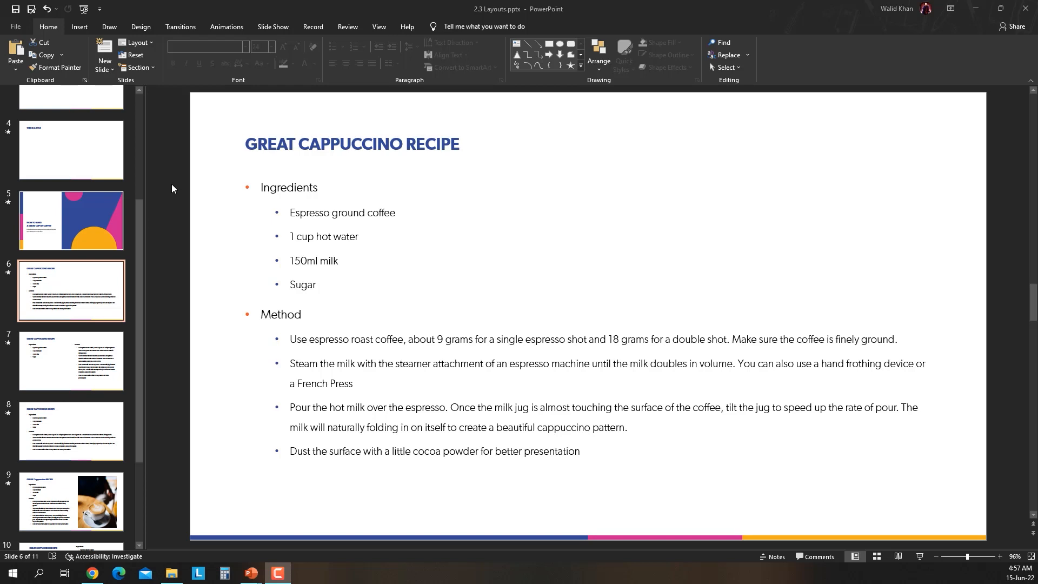
Check which layout the "Great Cappuccino Recipe" slide 6 uses, leaving it as it is
{"action": "left_click", "coordinate": [52, 293]}
{"action": "right_click", "coordinate": [53, 293]}
{"action": "mouse_move", "coordinate": [86, 408]}
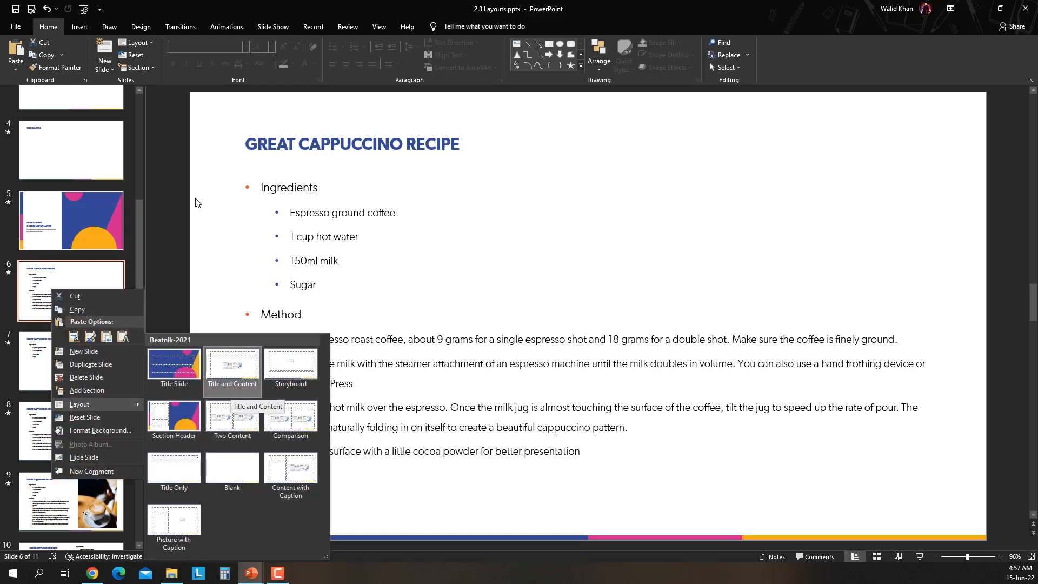
{"action": "left_click", "coordinate": [171, 164]}
Examine the title and the bullet levels of the Ingredients list in the placeholders on slide 6
{"action": "left_click", "coordinate": [282, 141]}
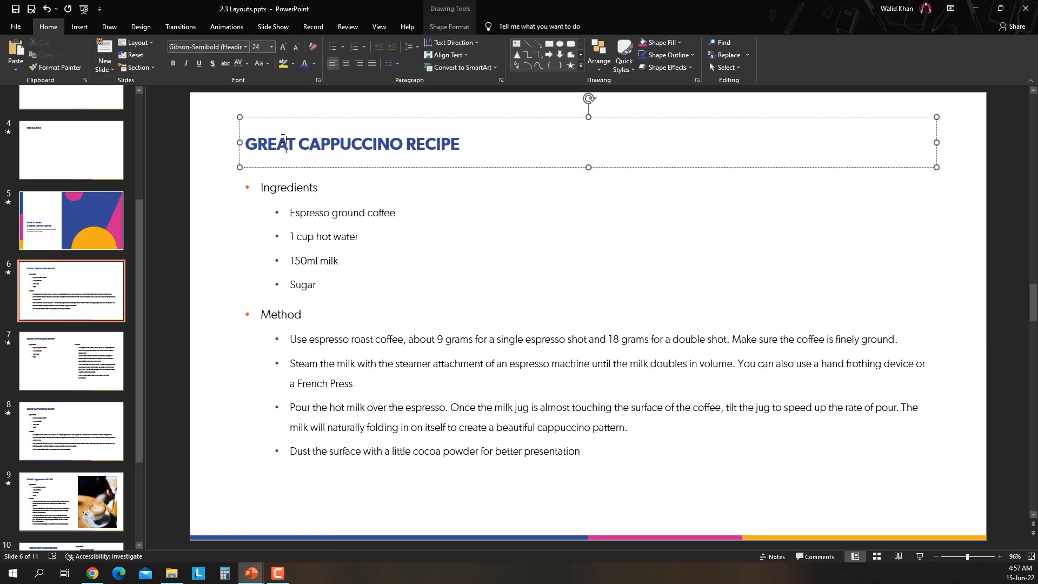
{"action": "left_click", "coordinate": [281, 188]}
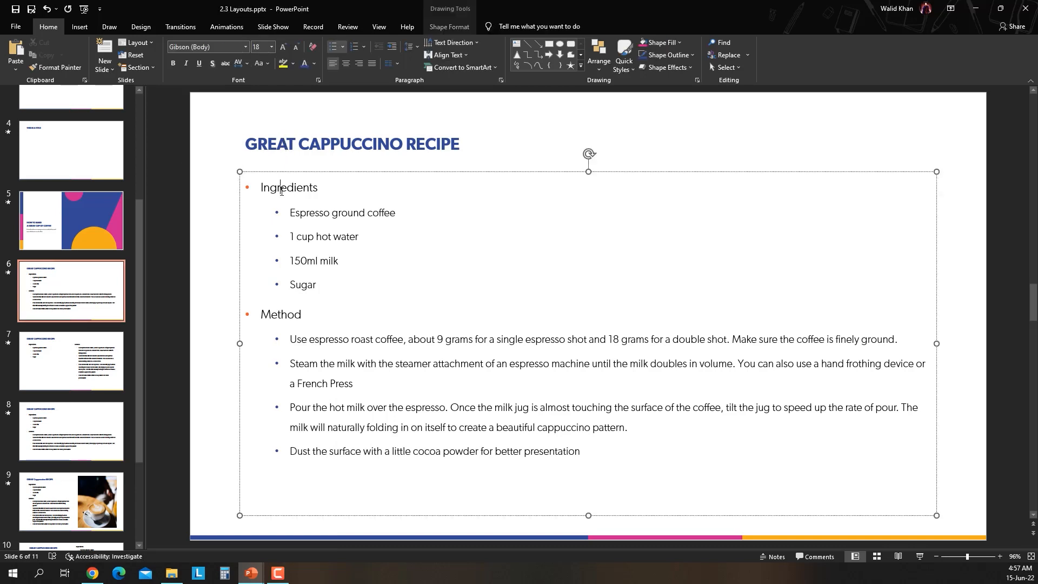
{"action": "double_click", "coordinate": [268, 186]}
{"action": "left_click_drag", "start_coordinate": [290, 212], "coordinate": [397, 212]}
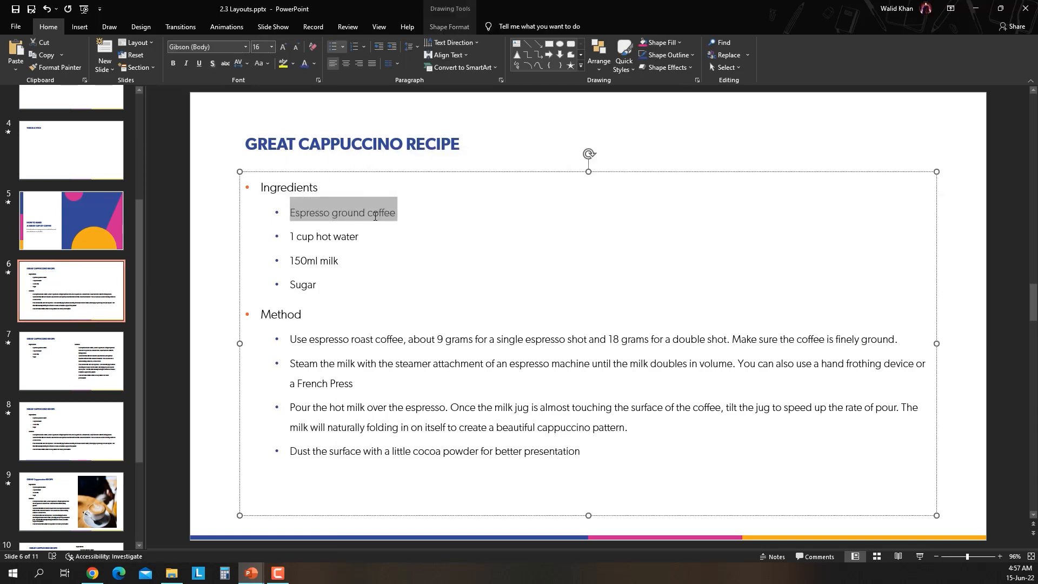
{"action": "left_click", "coordinate": [199, 255]}
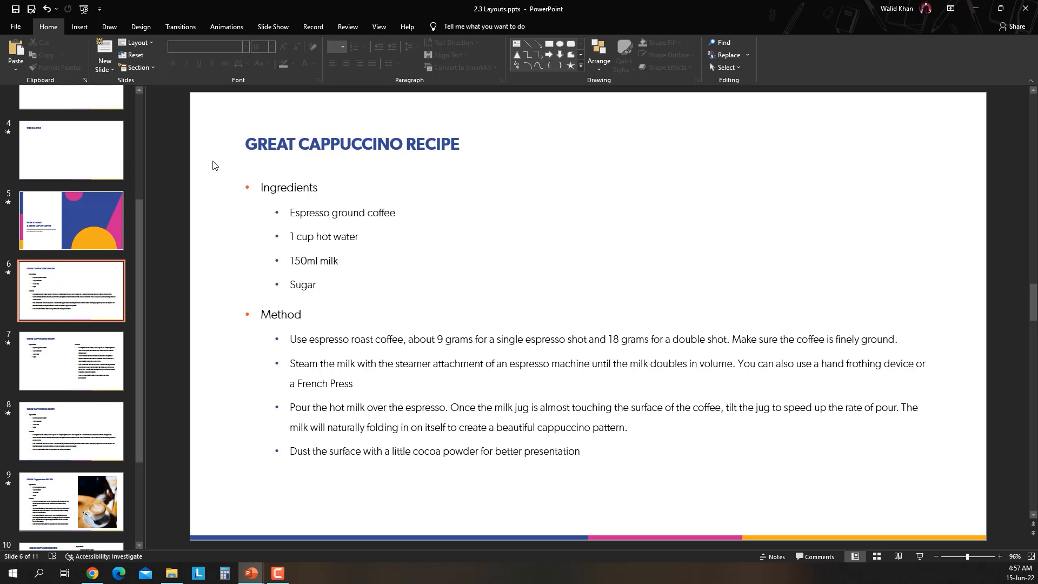
{"action": "left_click_drag", "start_coordinate": [248, 144], "coordinate": [458, 141]}
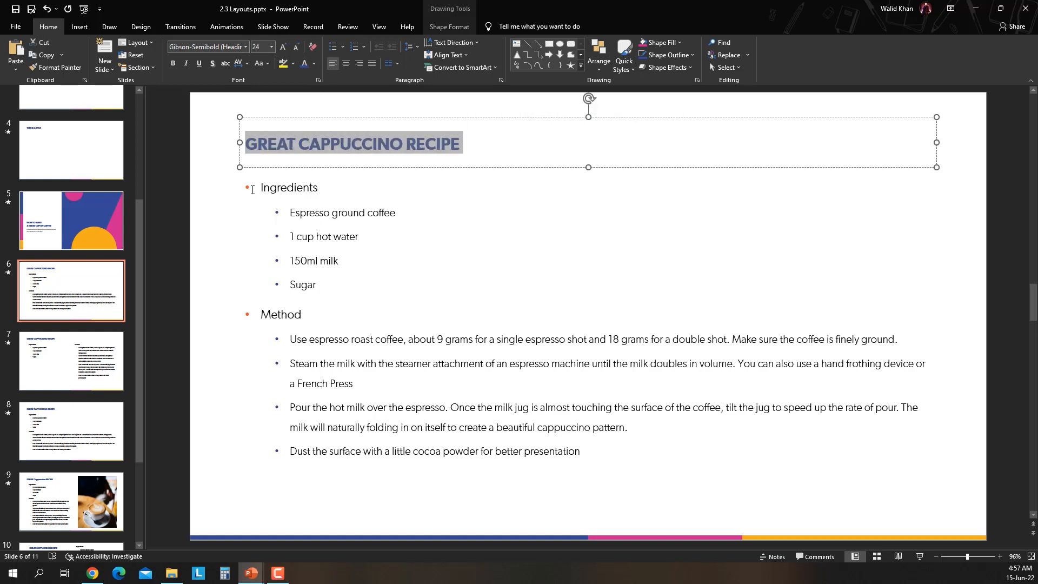
{"action": "left_click_drag", "start_coordinate": [252, 190], "coordinate": [255, 312]}
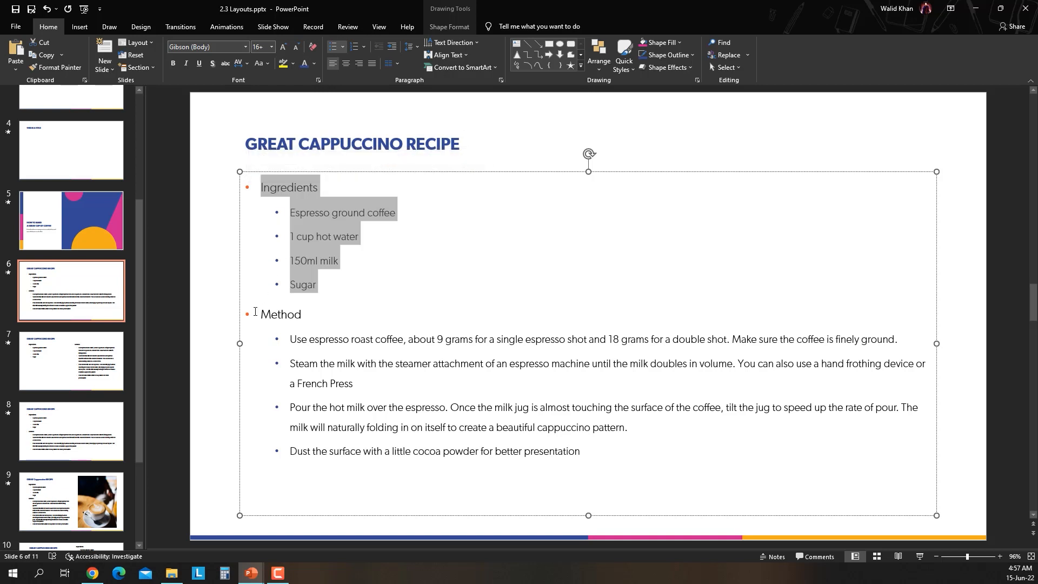
{"action": "left_click", "coordinate": [185, 239]}
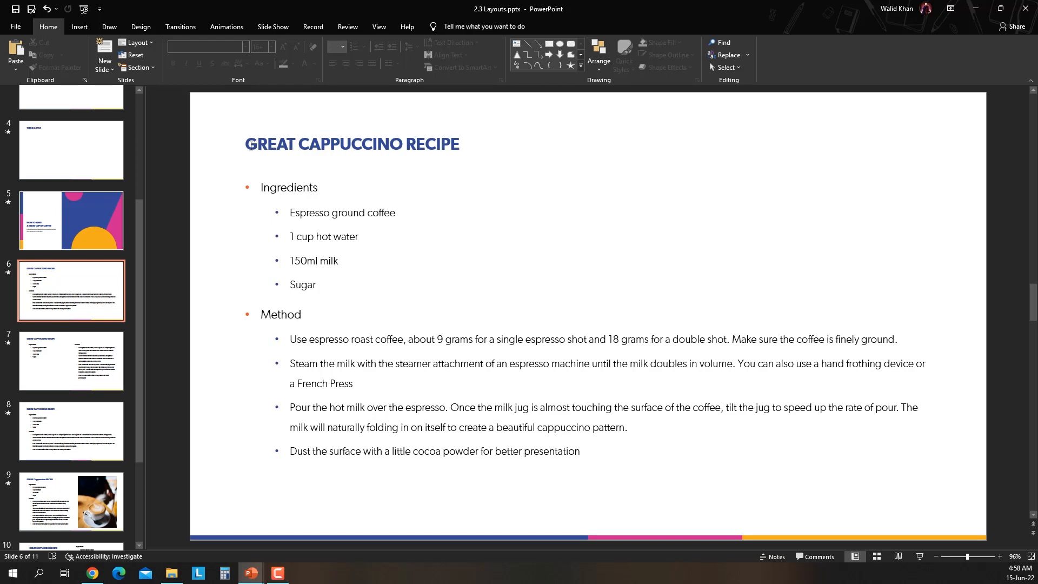
Change the font color of the title "GREAT CAPPUCCINO RECIPE" on slide 6 to the teal theme color
{"action": "left_click_drag", "start_coordinate": [250, 145], "coordinate": [462, 144]}
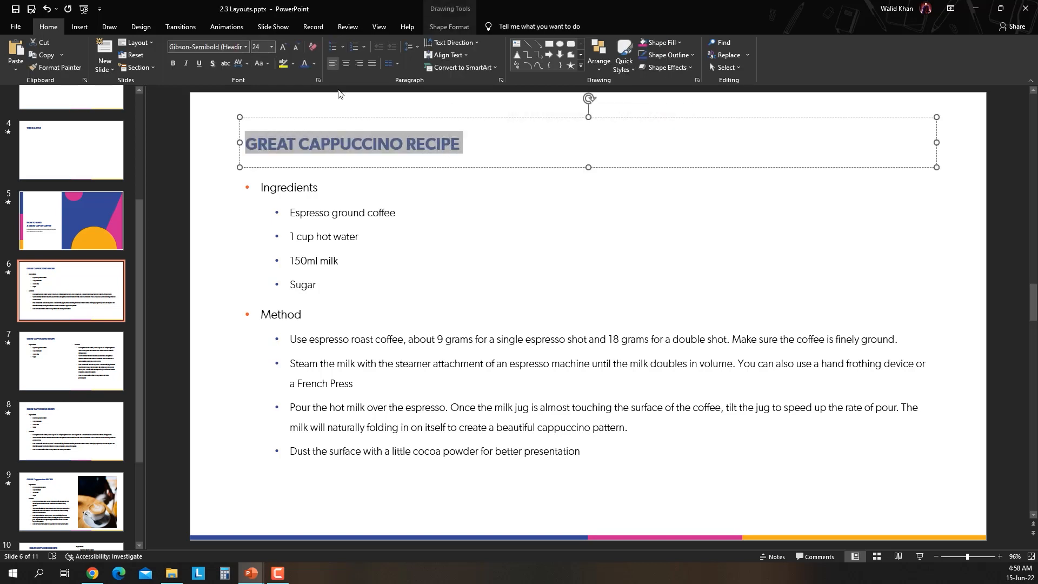
{"action": "left_click", "coordinate": [316, 64]}
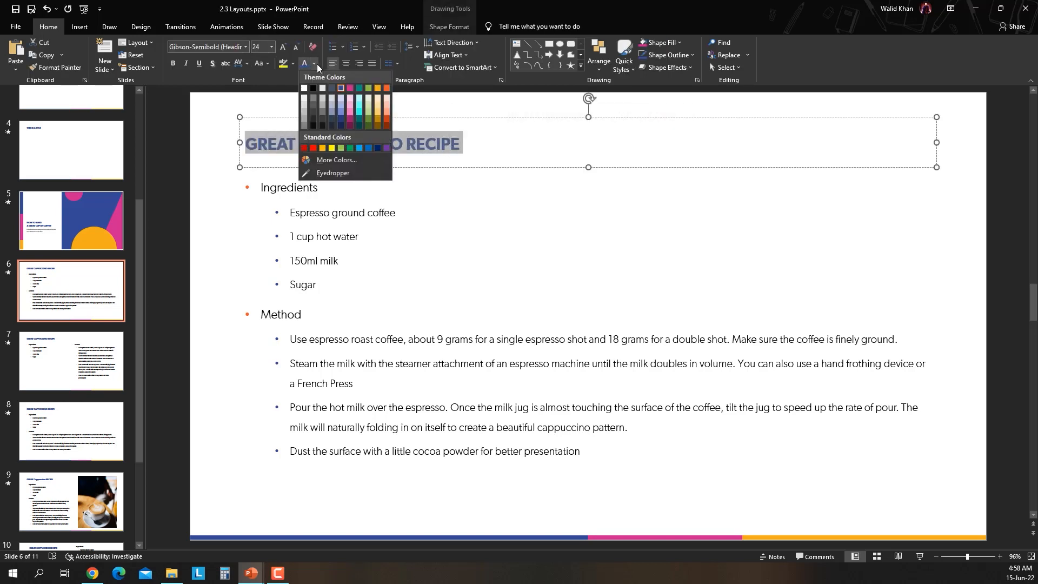
{"action": "left_click", "coordinate": [359, 88]}
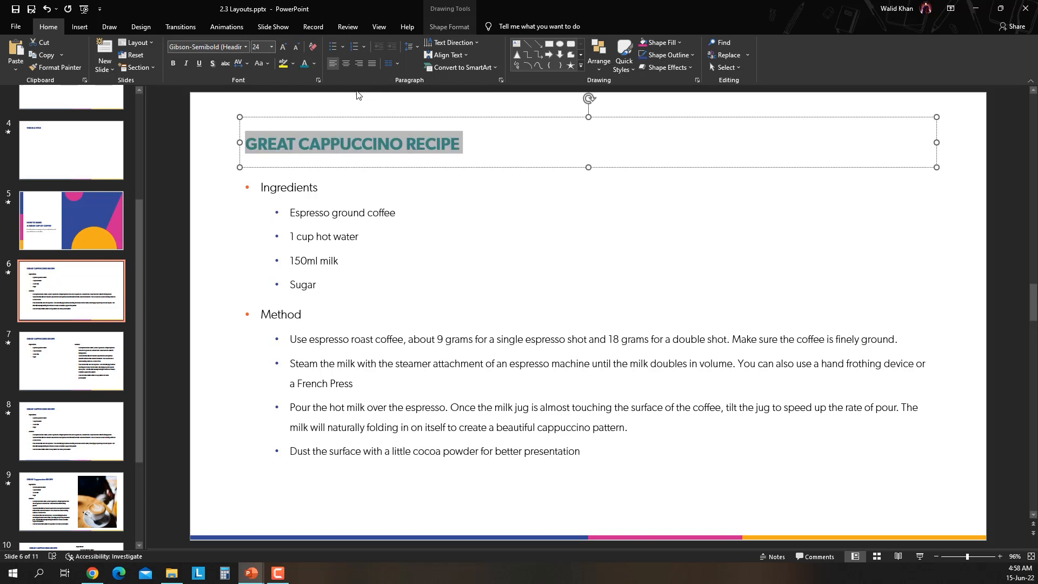
{"action": "left_click", "coordinate": [199, 209]}
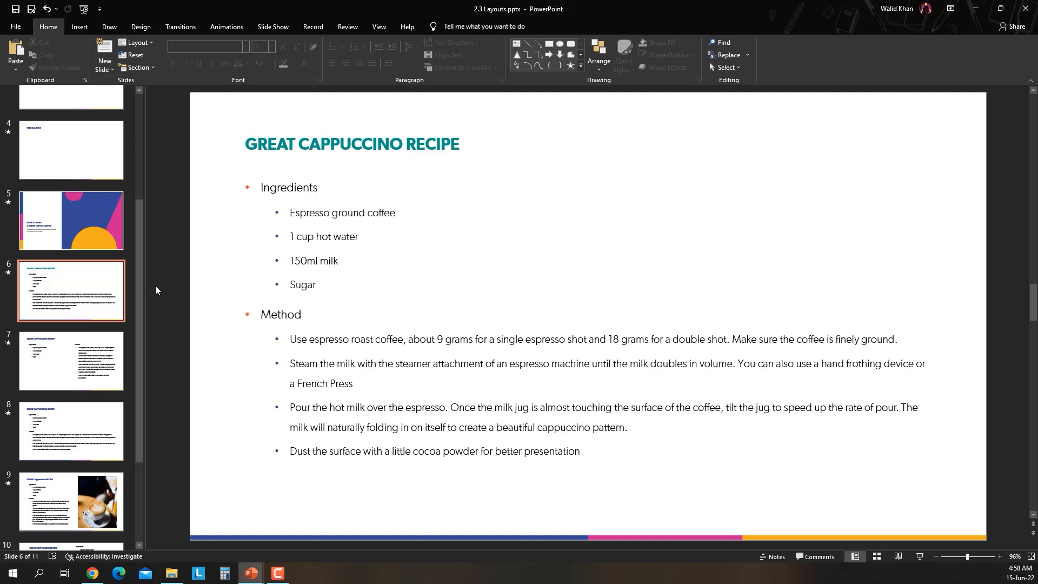
Examine the Ingredients and Method placeholders on slide 7 and check which layout the slide uses, leaving it as it is
{"action": "left_click", "coordinate": [75, 360]}
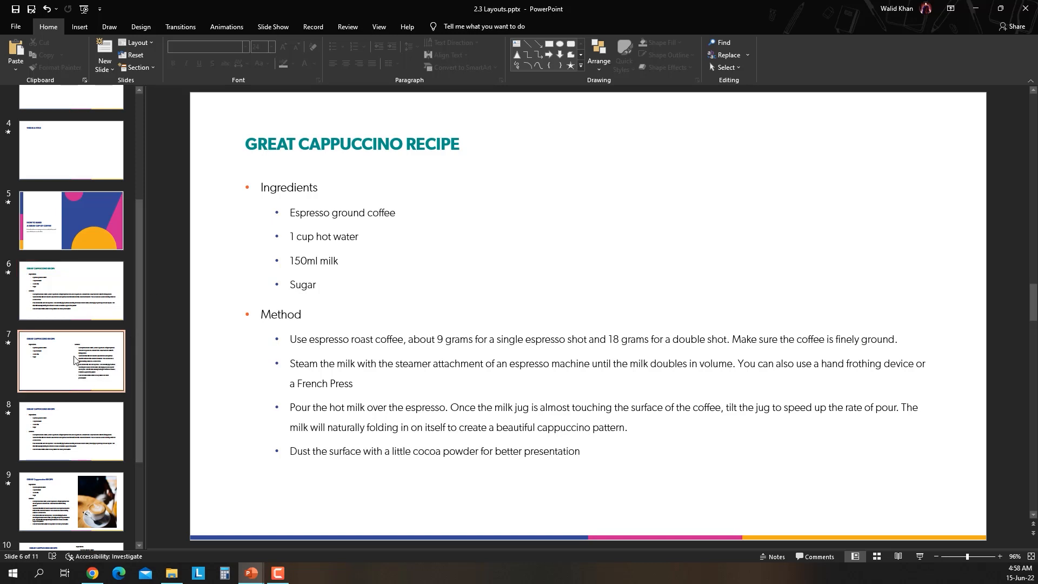
{"action": "left_click", "coordinate": [304, 260]}
{"action": "left_click", "coordinate": [681, 232]}
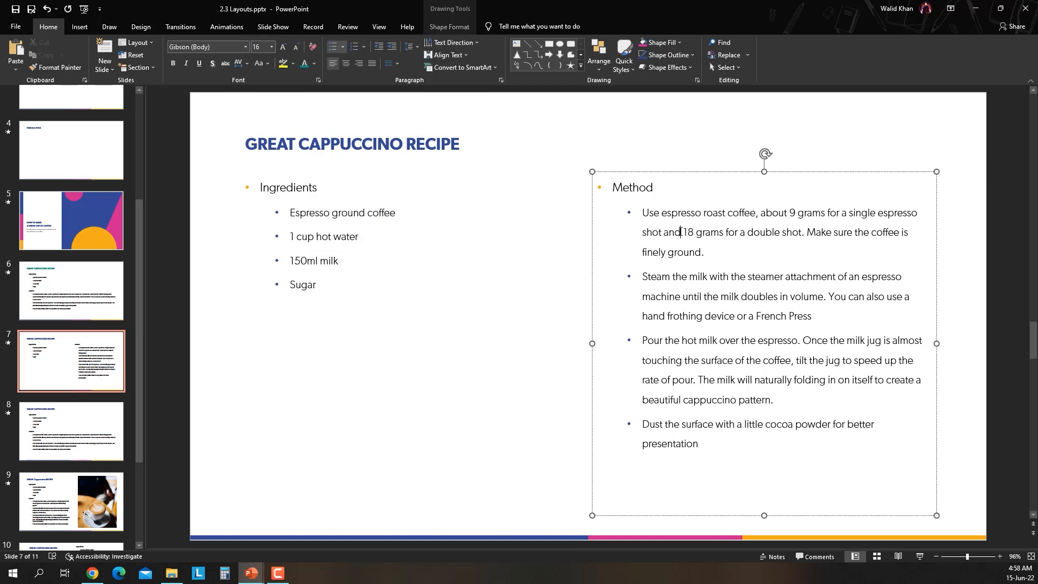
{"action": "left_click", "coordinate": [289, 236]}
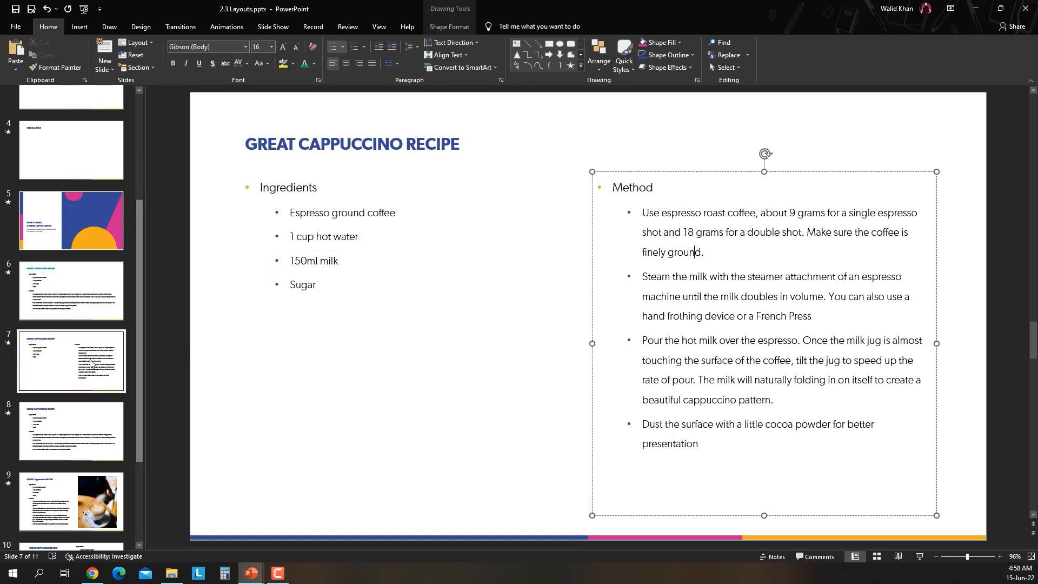
{"action": "right_click", "coordinate": [74, 356]}
{"action": "mouse_move", "coordinate": [108, 470]}
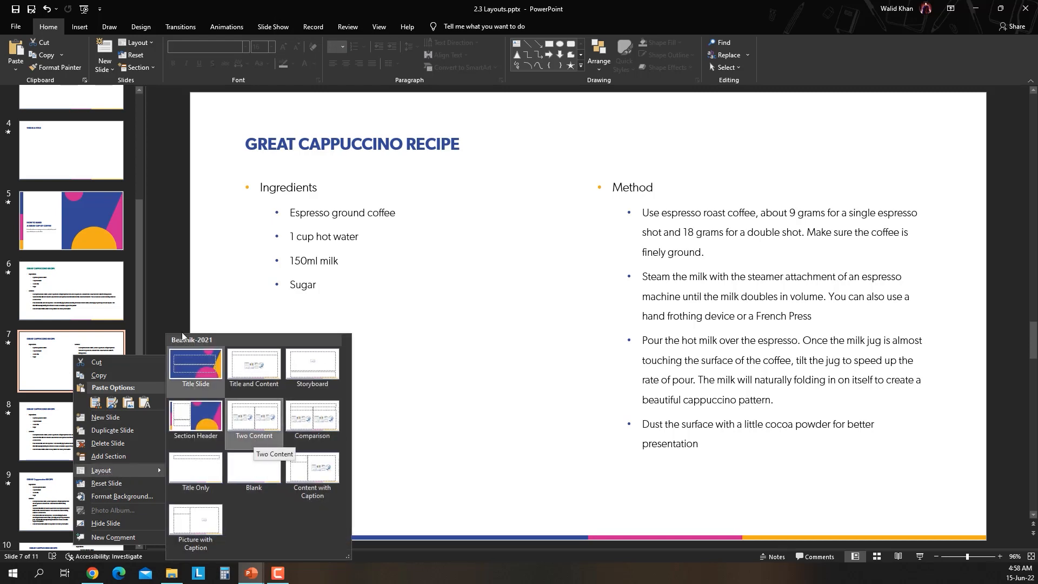
{"action": "left_click", "coordinate": [157, 200]}
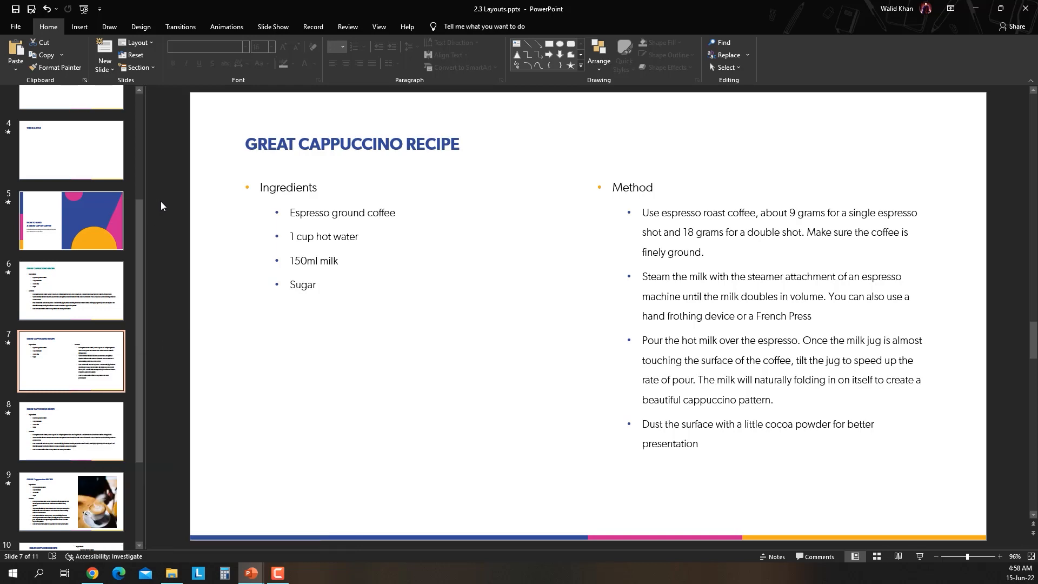
Change the layout of slide 8 to Two Content
{"action": "left_click", "coordinate": [89, 431]}
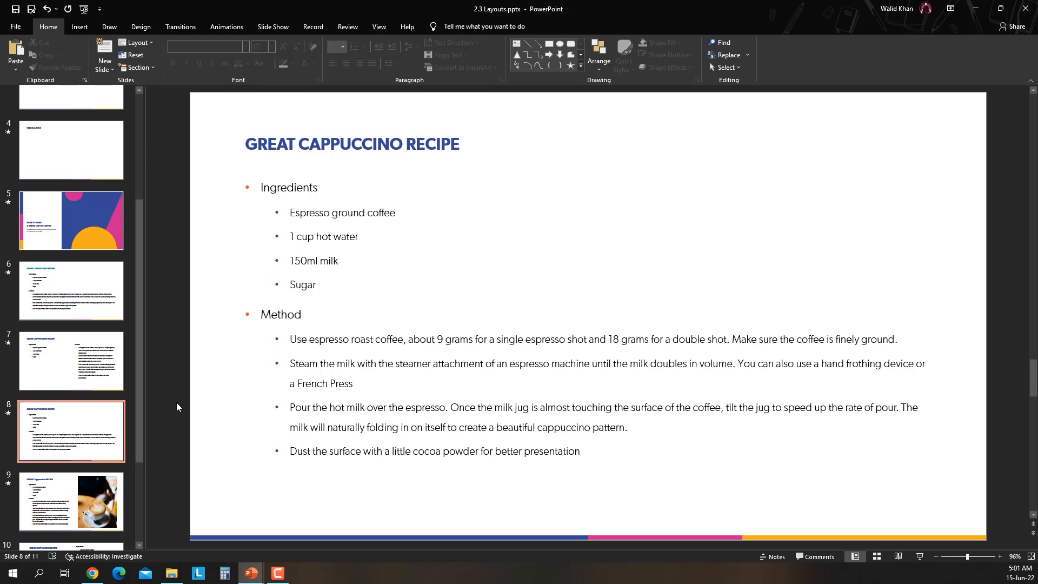
{"action": "right_click", "coordinate": [60, 422]}
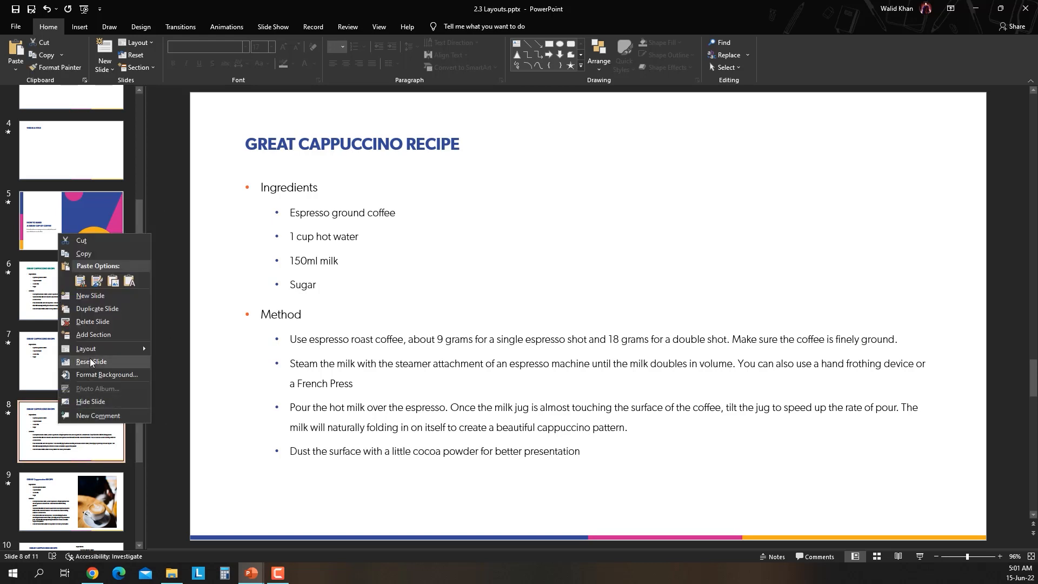
{"action": "mouse_move", "coordinate": [92, 348]}
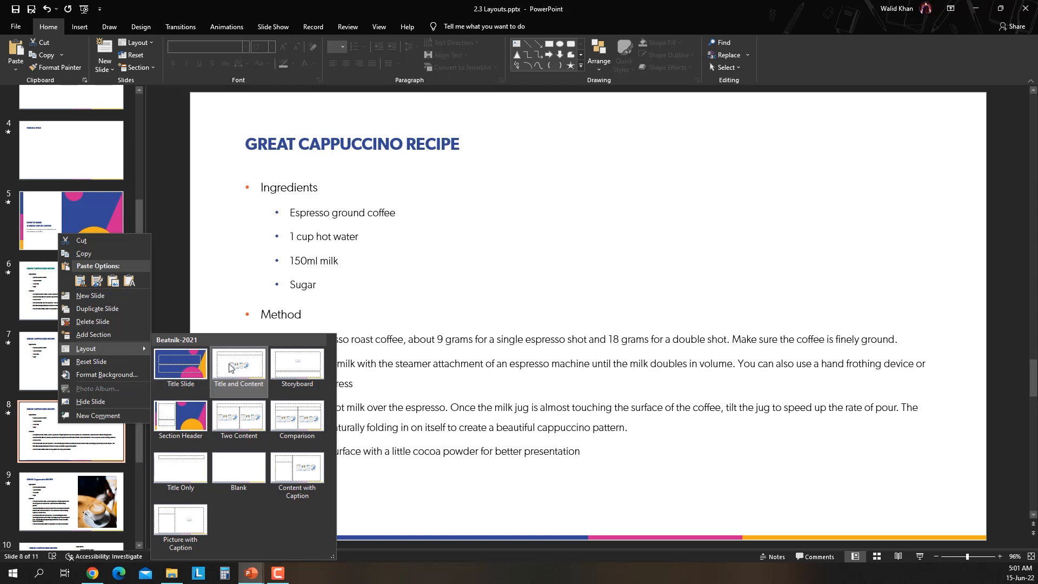
{"action": "left_click", "coordinate": [241, 428]}
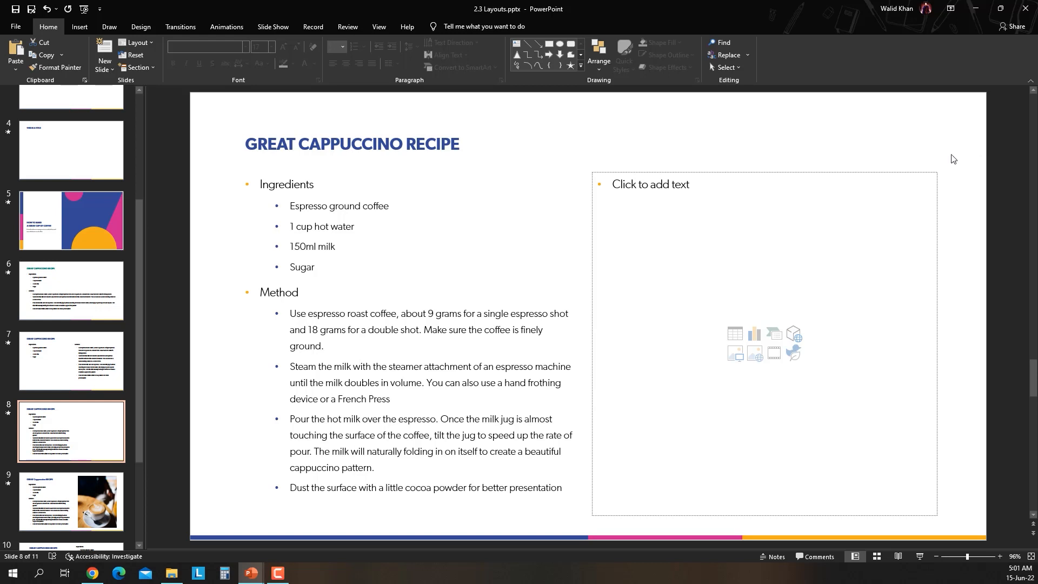
Insert the picture Cappucino.jpg into the empty content placeholder on slide 8 and enlarge it upward to above the title's level
{"action": "left_click", "coordinate": [735, 356]}
{"action": "left_click", "coordinate": [256, 89]}
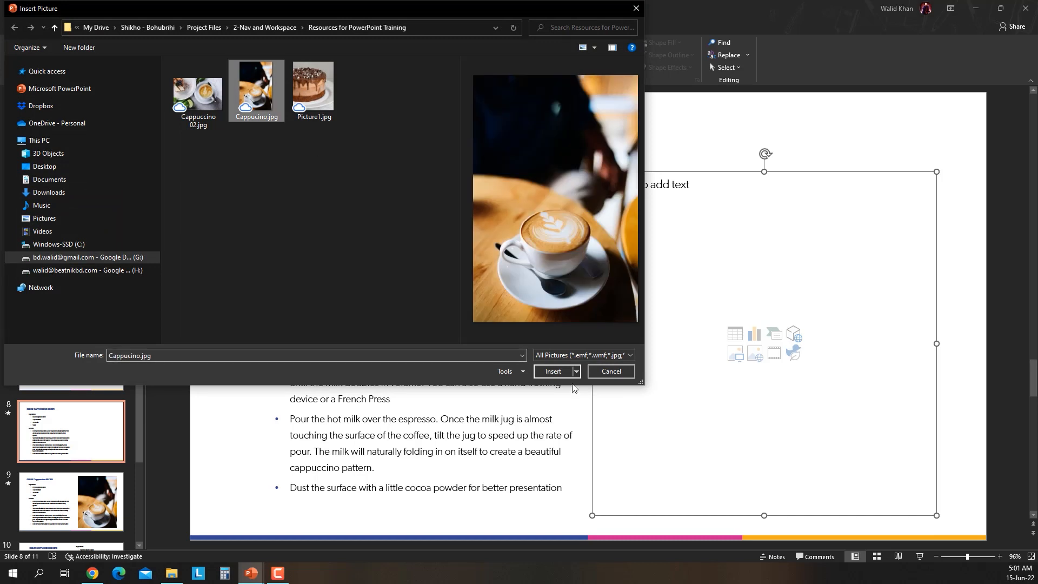
{"action": "left_click", "coordinate": [554, 371]}
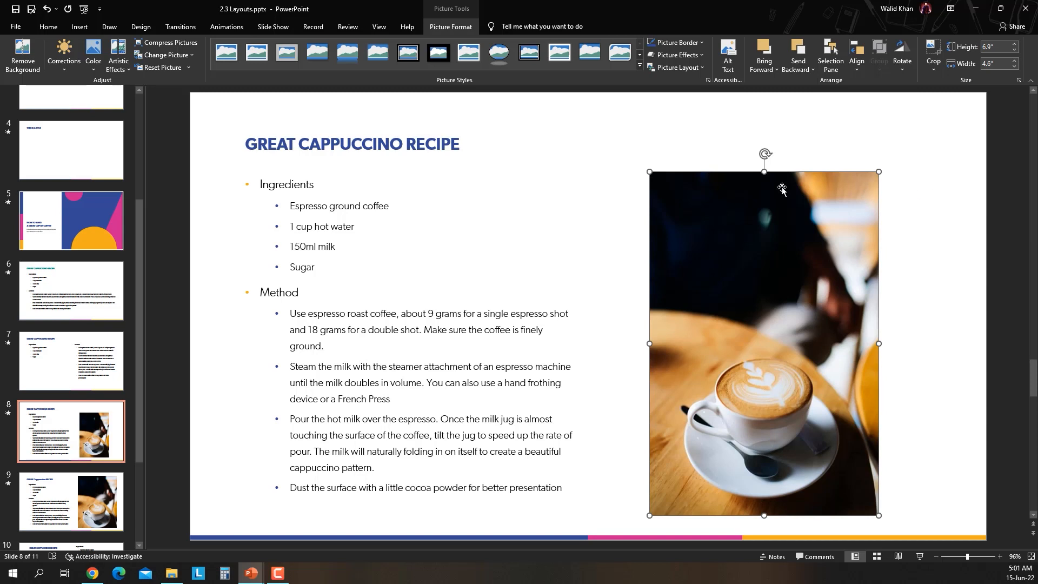
{"action": "left_click_drag", "start_coordinate": [649, 171], "coordinate": [616, 111]}
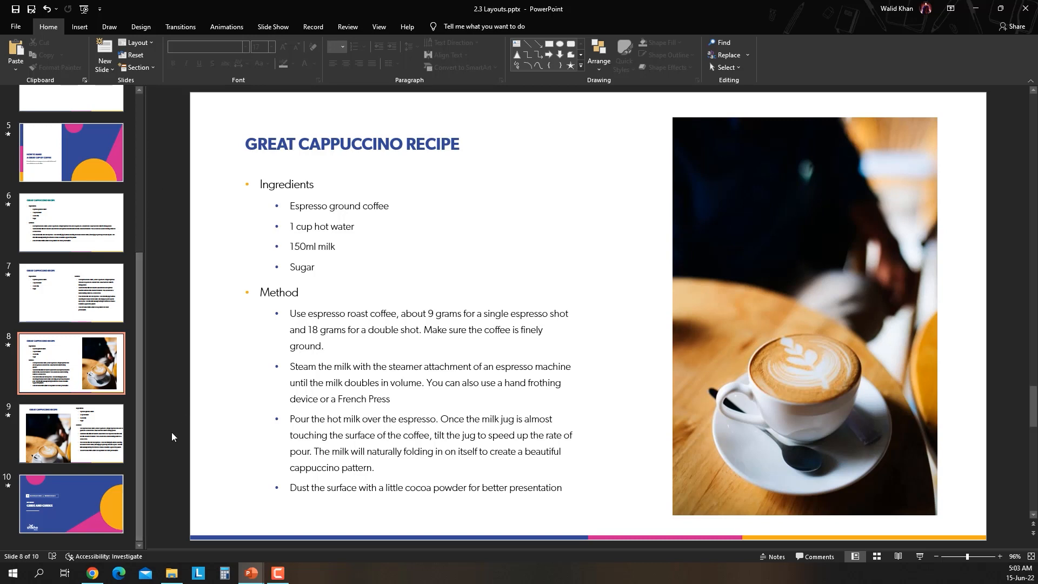
Reset slide 9 so its title, text and picture placeholders return to the layout's default position, size and formatting
{"action": "left_click", "coordinate": [72, 439]}
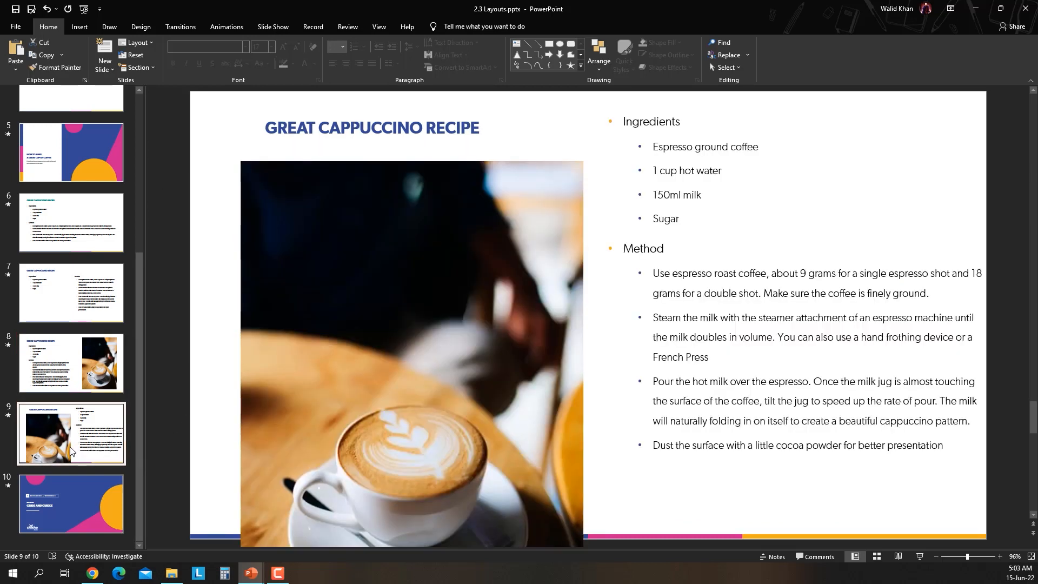
{"action": "scroll", "coordinate": [183, 411], "scroll_direction": "down", "scroll_amount": 1}
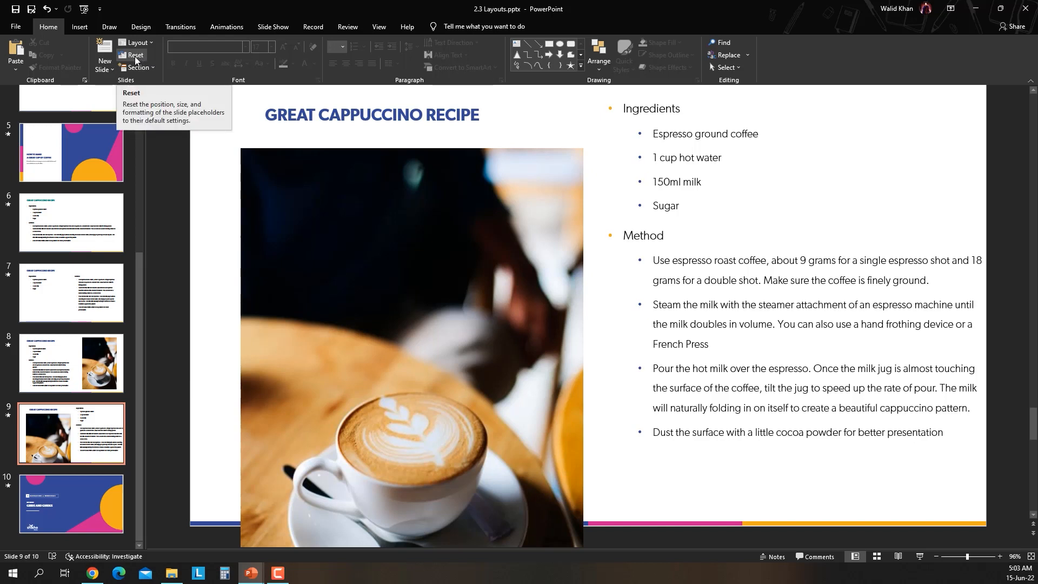
{"action": "right_click", "coordinate": [83, 444]}
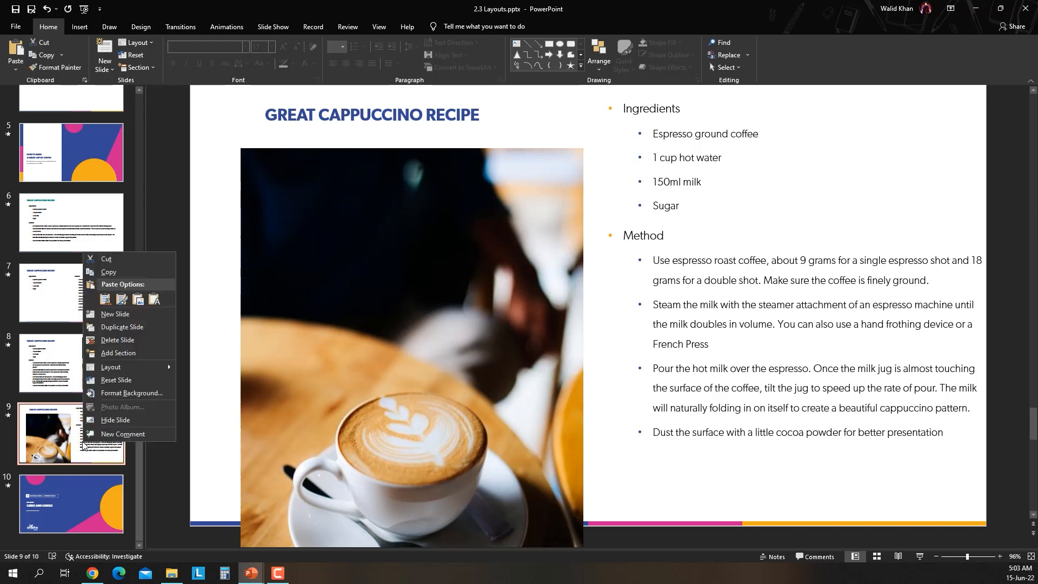
{"action": "left_click", "coordinate": [122, 382]}
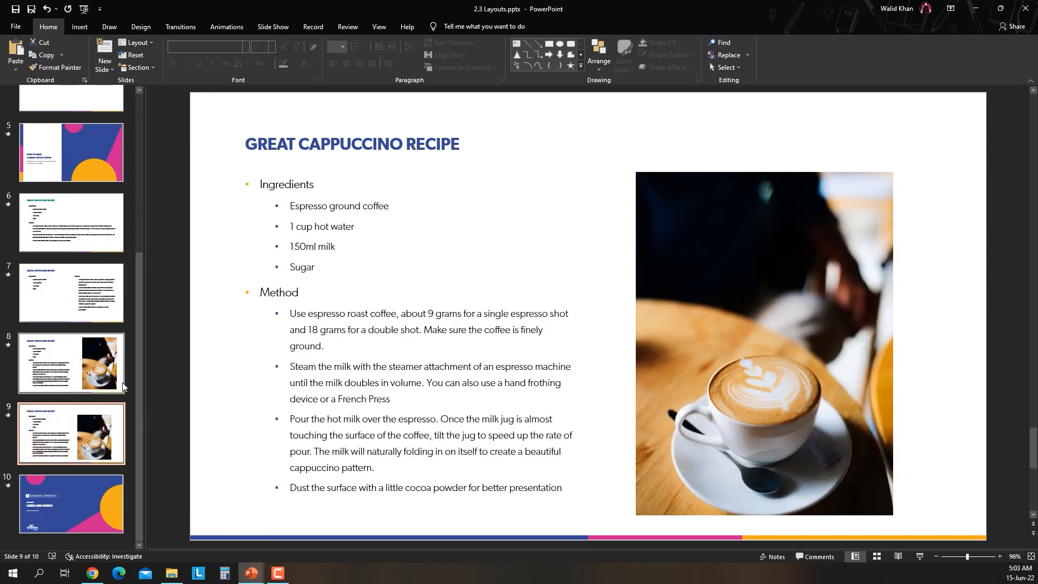